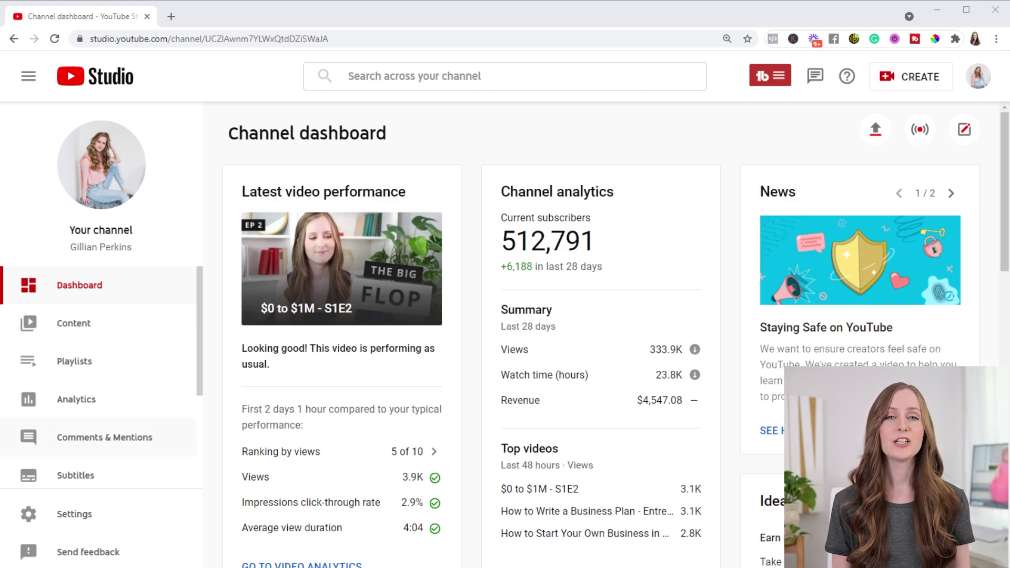
- Open Studio Settings and go to the Channel section's basic info
{"action": "left_click", "coordinate": [61, 517]}
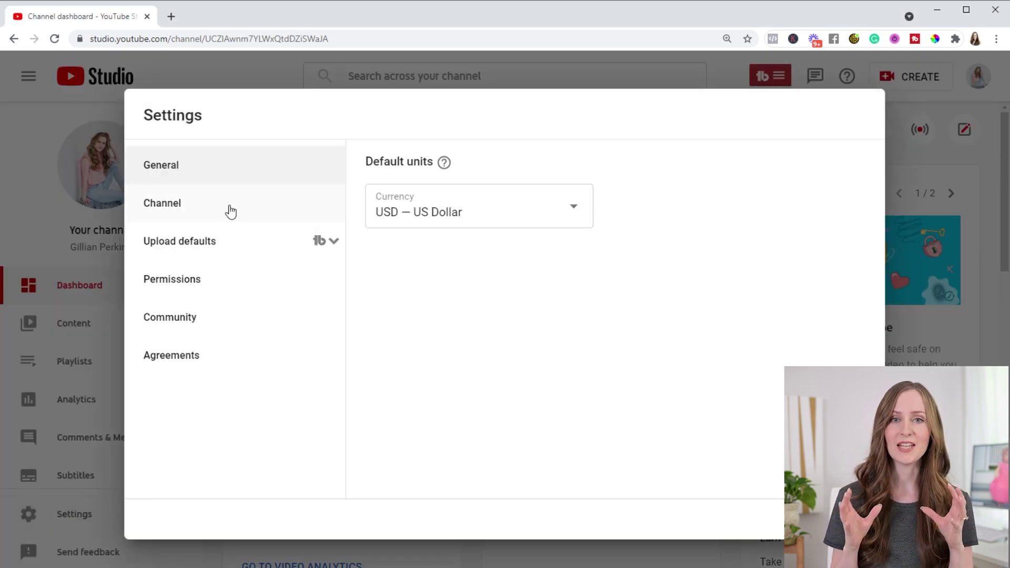
{"action": "left_click", "coordinate": [221, 208]}
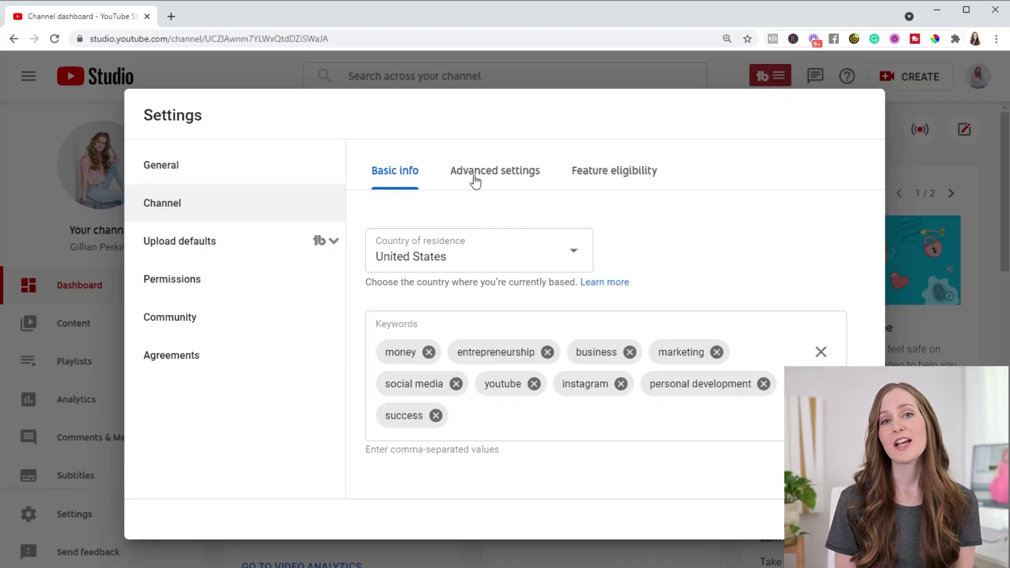
- On the Channel Advanced settings tab, tick 'Don't show potentially inappropriate words' for automatic captions
{"action": "left_click", "coordinate": [475, 181]}
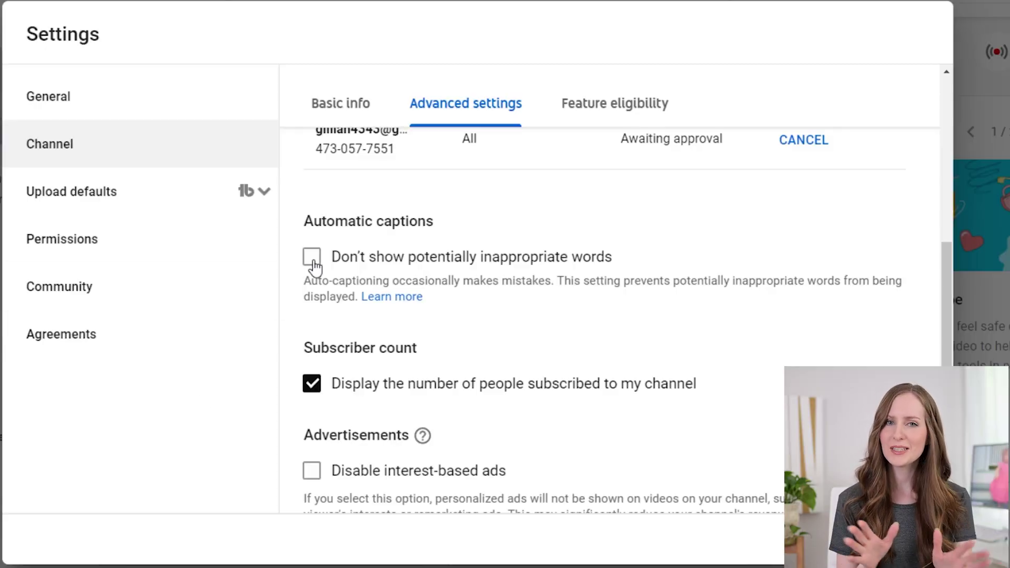
{"action": "left_click", "coordinate": [311, 257]}
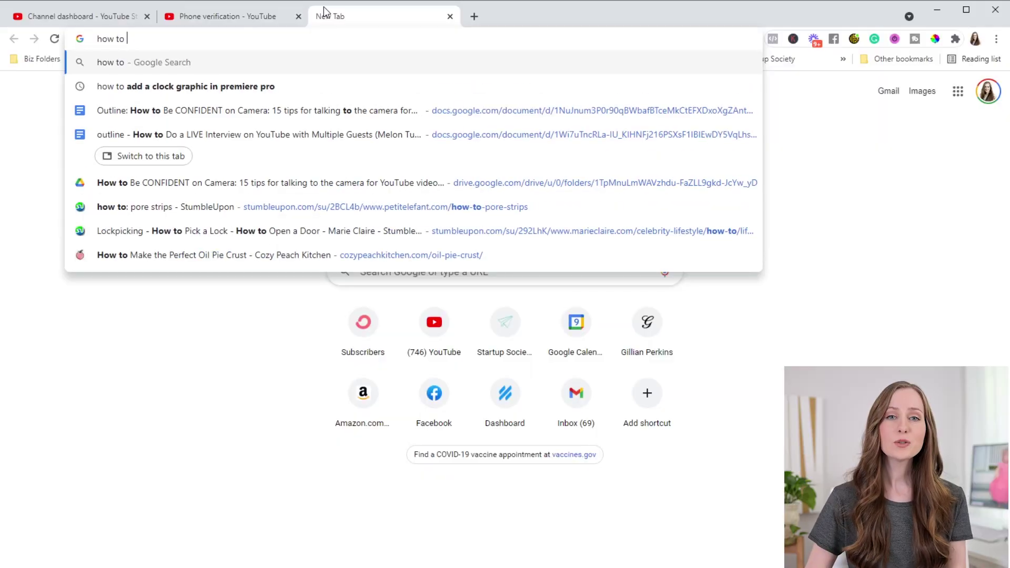
- Search how to verify a YouTube account and read the Help article's verification benefits list
{"action": "type", "text": "verify youtu"}
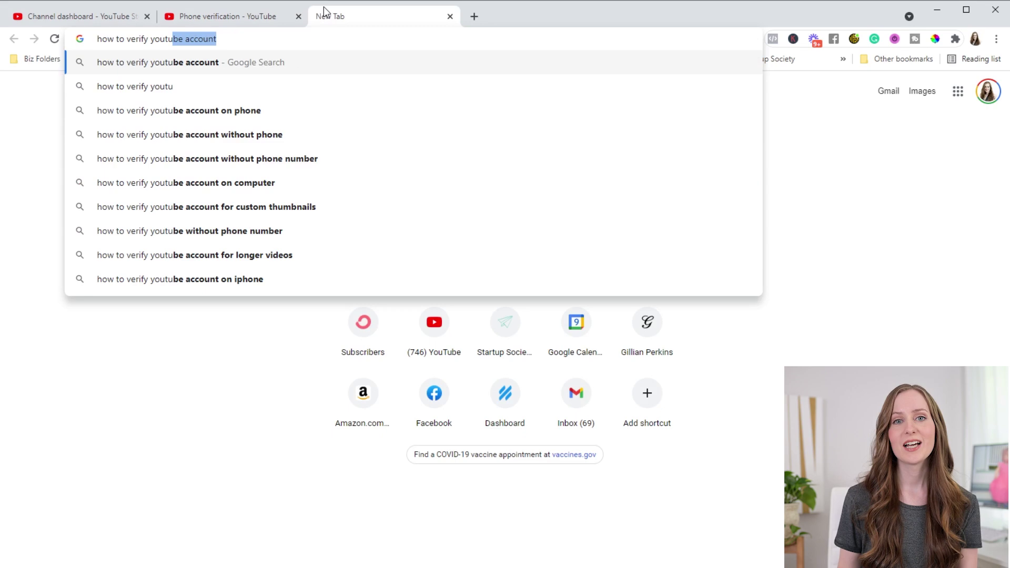
{"action": "key", "text": "Return"}
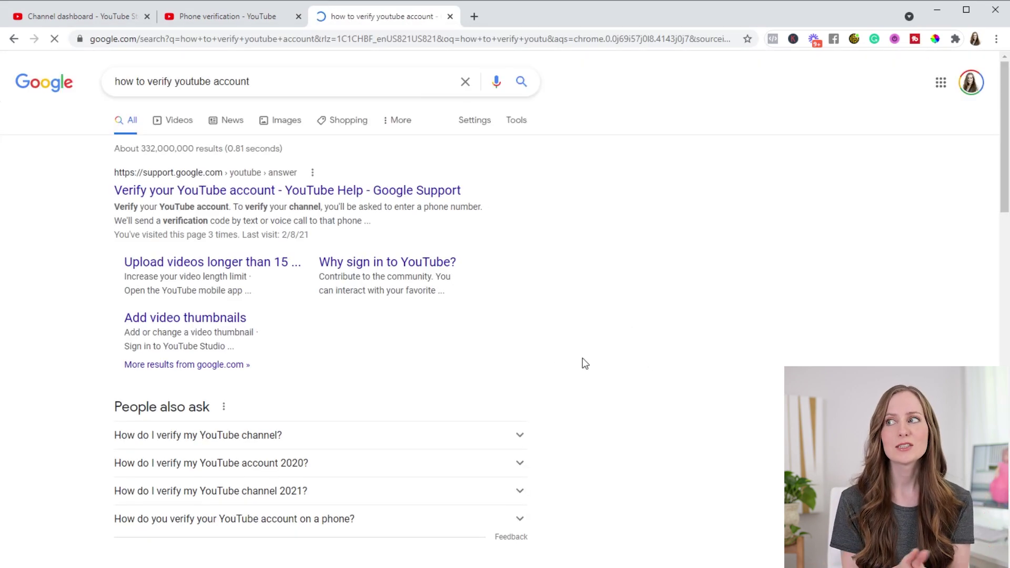
{"action": "left_click", "coordinate": [270, 190]}
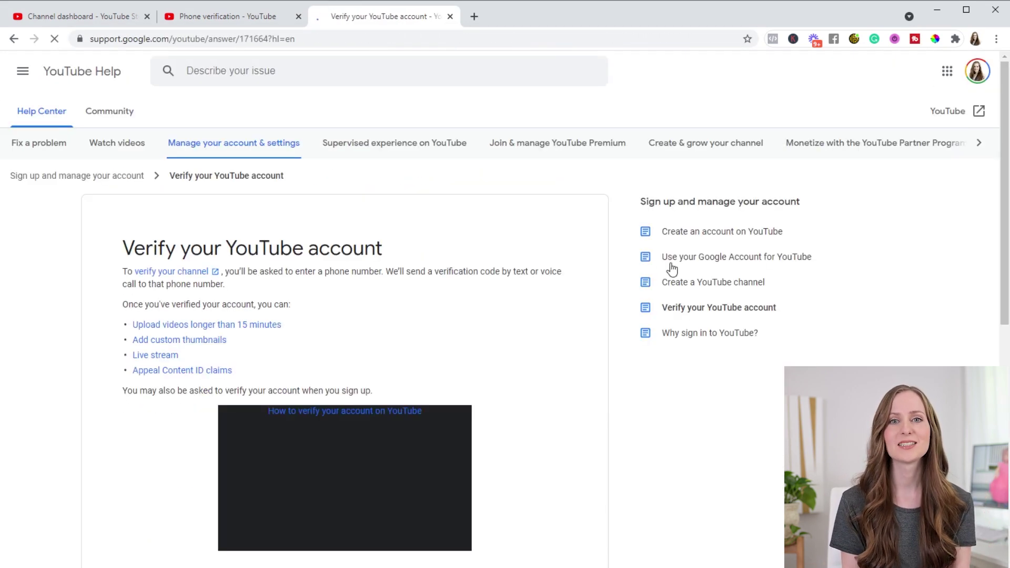
{"action": "scroll", "coordinate": [1006, 133], "scroll_direction": "down", "scroll_amount": 3}
{"action": "scroll", "coordinate": [1006, 133], "scroll_direction": "down", "scroll_amount": 1}
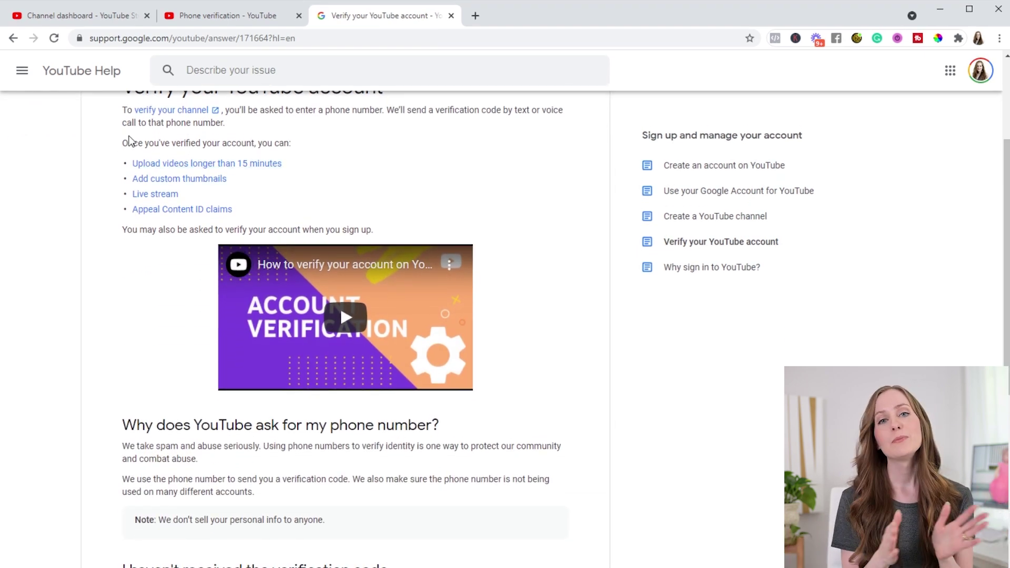
{"action": "left_click_drag", "start_coordinate": [123, 144], "coordinate": [257, 220]}
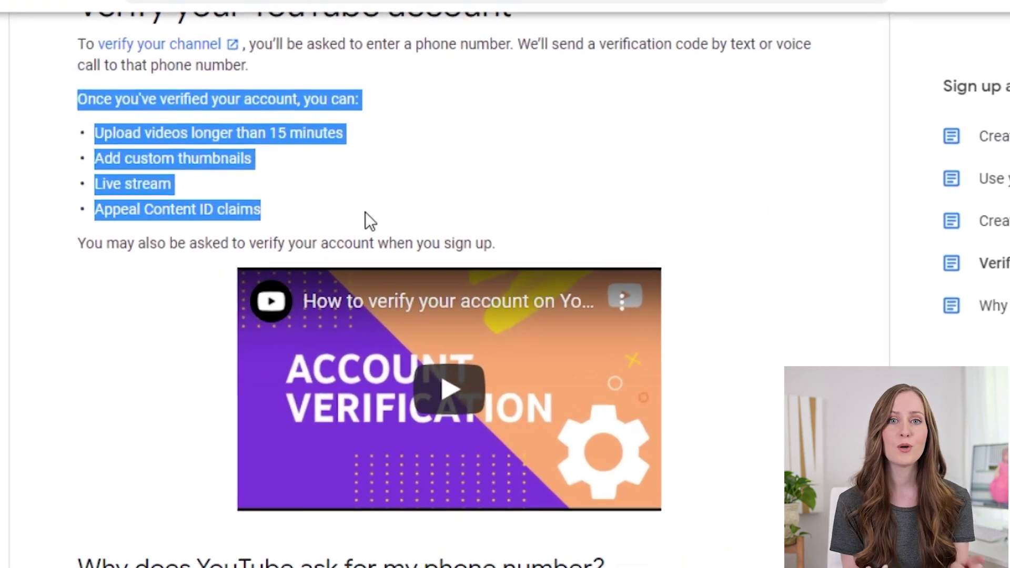
{"action": "left_click", "coordinate": [380, 213]}
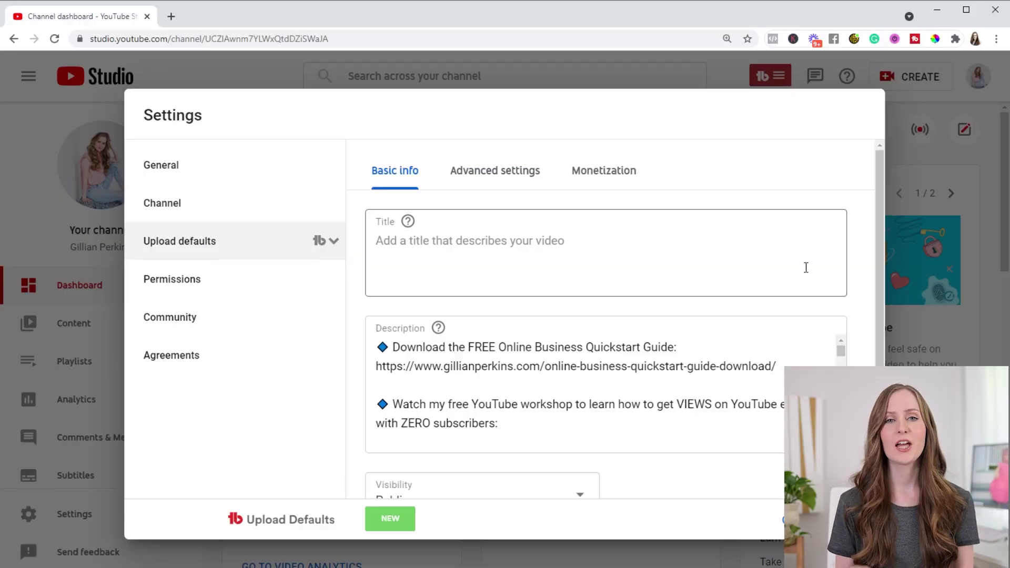
- Review the upload defaults' default description and Public visibility fields
{"action": "scroll", "coordinate": [881, 252], "scroll_direction": "down", "scroll_amount": 1}
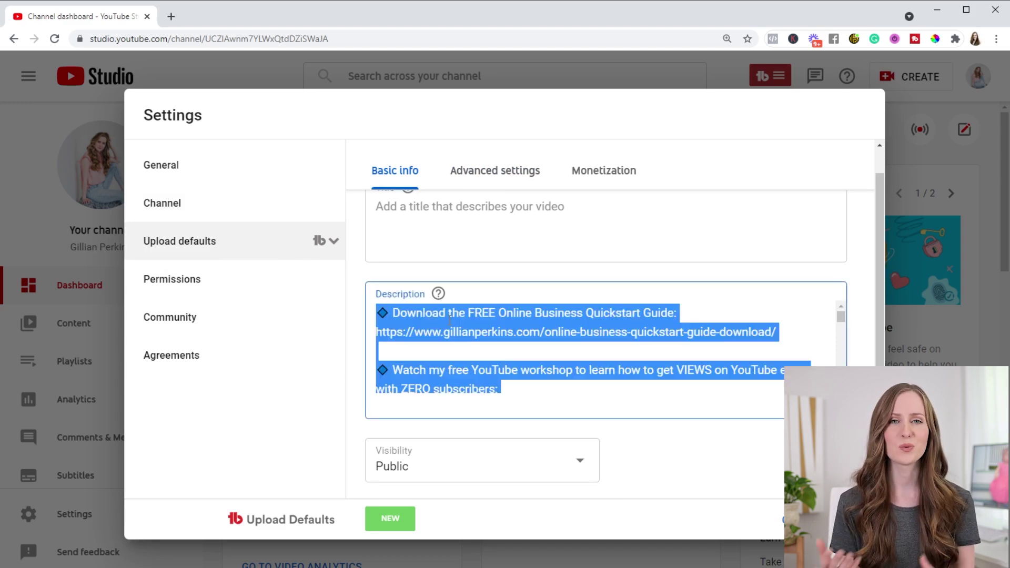
{"action": "left_click_drag", "start_coordinate": [880, 219], "coordinate": [882, 244]}
{"action": "left_click_drag", "start_coordinate": [838, 278], "coordinate": [841, 343]}
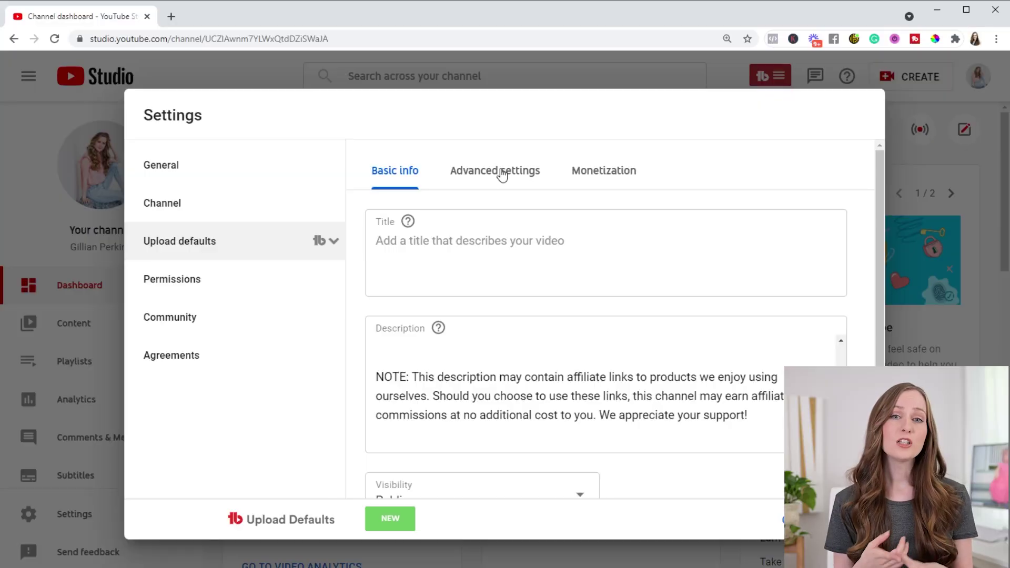
- Set upload defaults to Standard YouTube License and hold potentially inappropriate comments, then view Permissions
{"action": "left_click", "coordinate": [503, 174]}
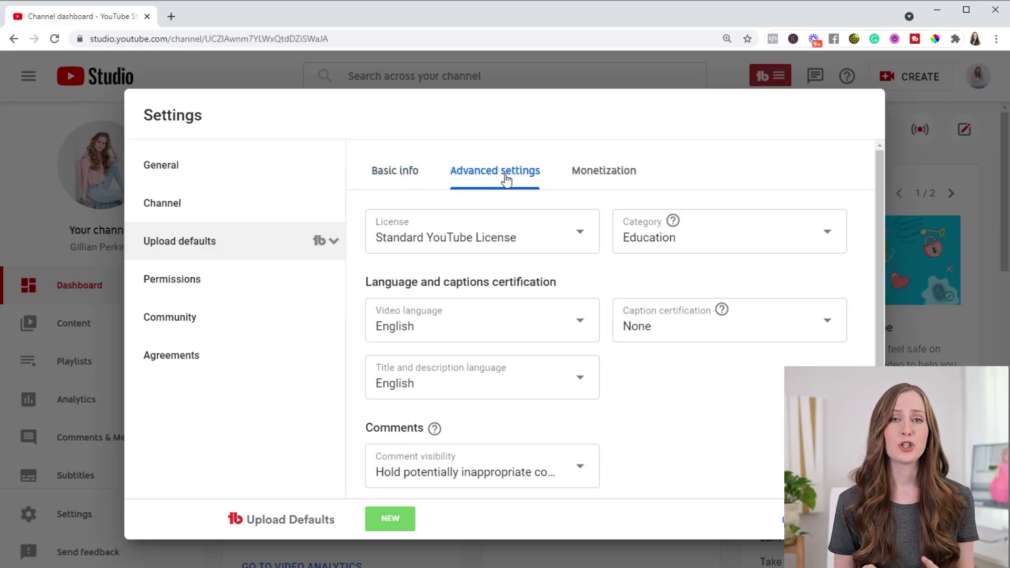
{"action": "left_click", "coordinate": [457, 243]}
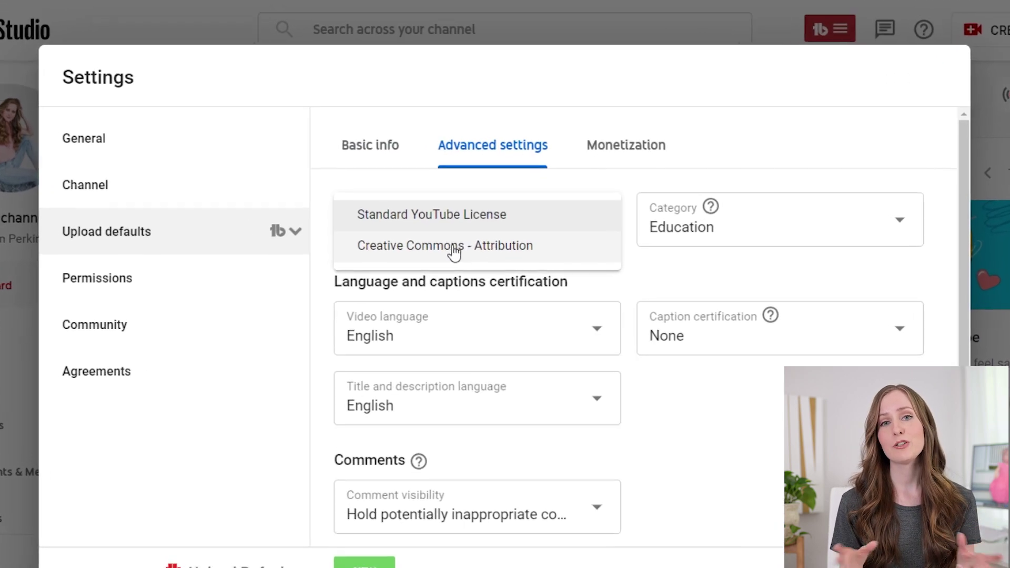
{"action": "left_click", "coordinate": [427, 216]}
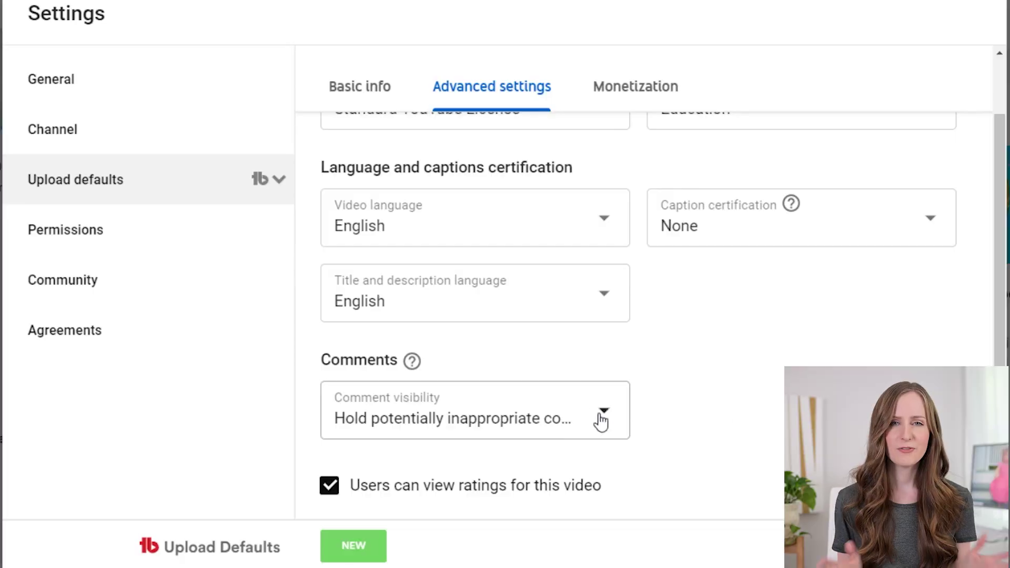
{"action": "left_click", "coordinate": [588, 415]}
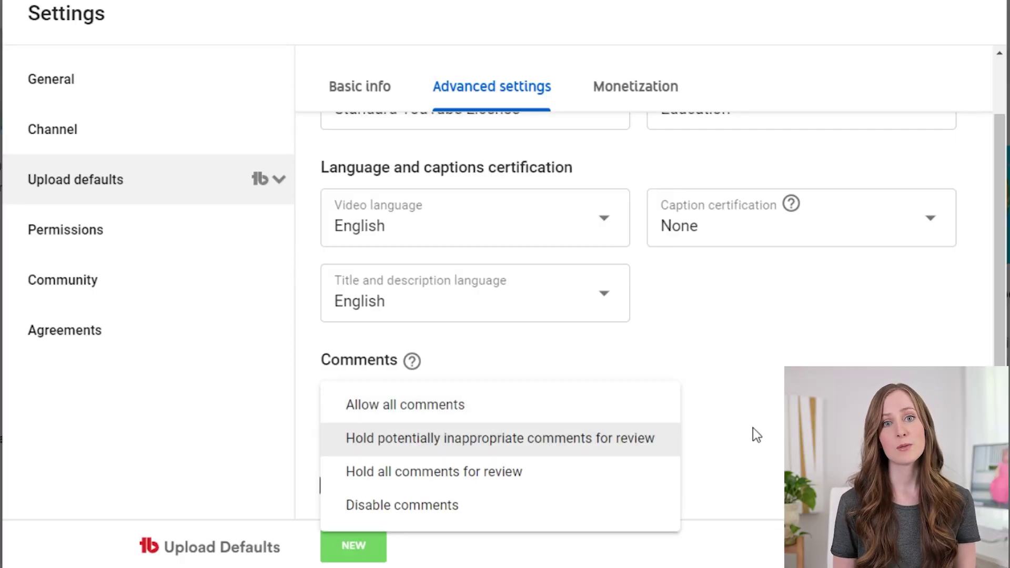
{"action": "left_click", "coordinate": [498, 447]}
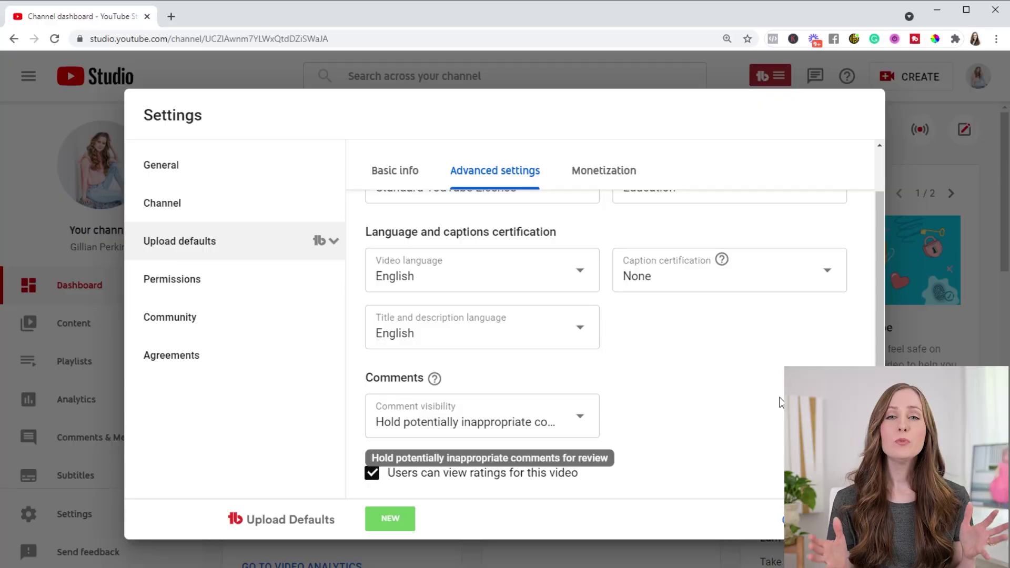
{"action": "left_click", "coordinate": [194, 283]}
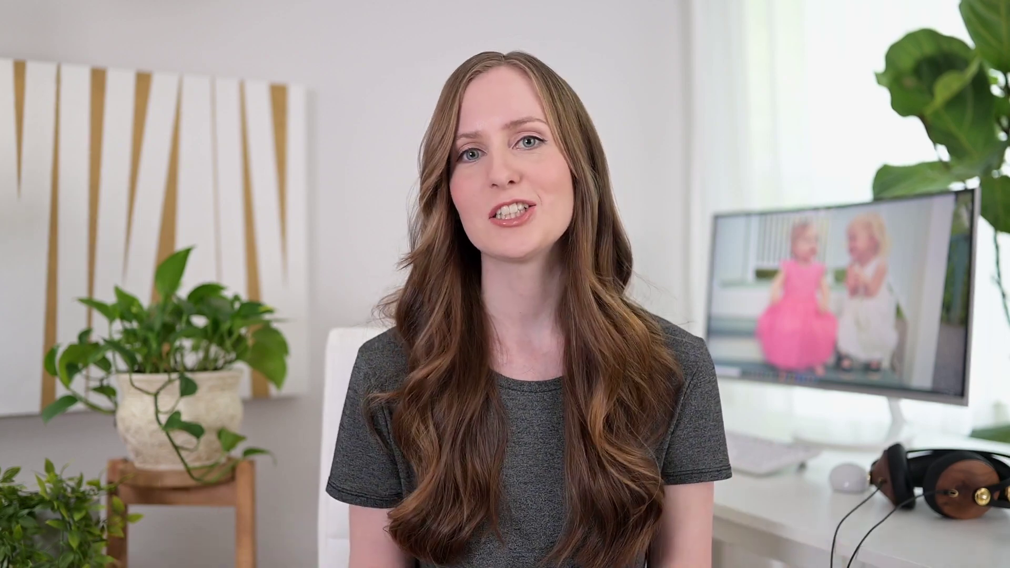
- Start moving channel permissions into Studio, check role choices, and add four channel moderators
{"action": "left_click", "coordinate": [427, 428]}
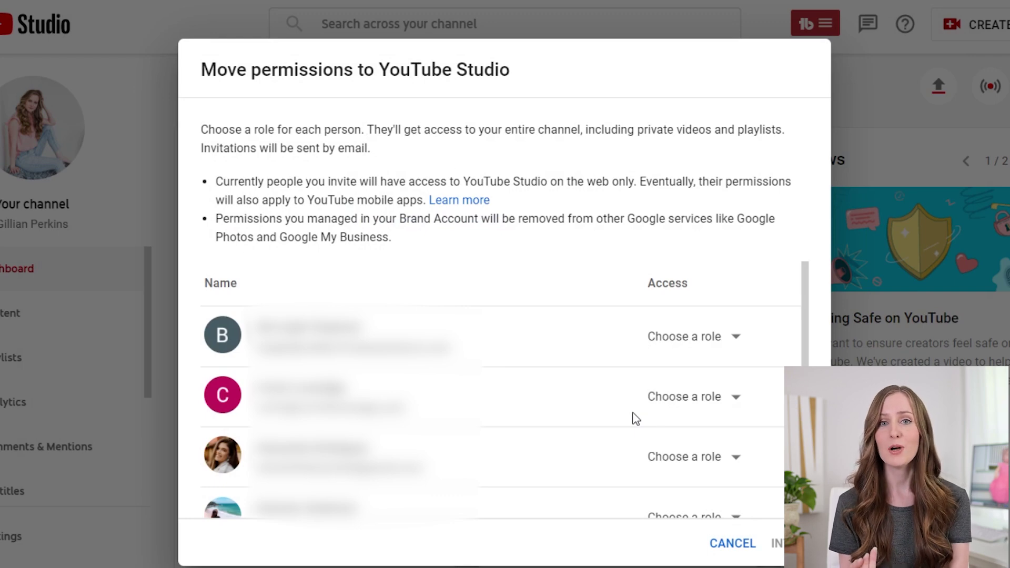
{"action": "mouse_move", "coordinate": [801, 297]}
{"action": "left_mouse_down"}
{"action": "mouse_move", "coordinate": [802, 326]}
{"action": "mouse_move", "coordinate": [791, 301]}
{"action": "left_mouse_up"}
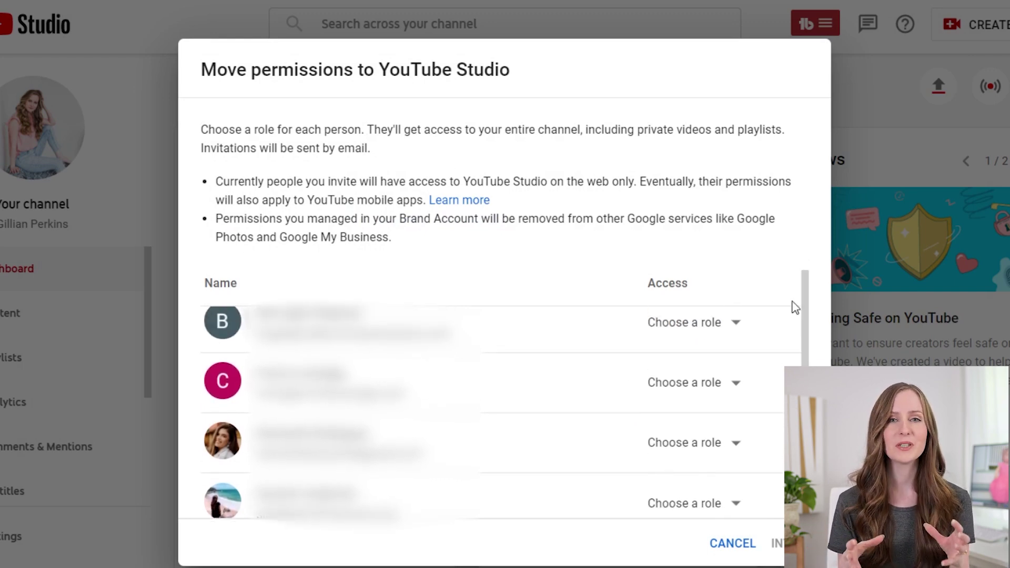
{"action": "left_click", "coordinate": [718, 323]}
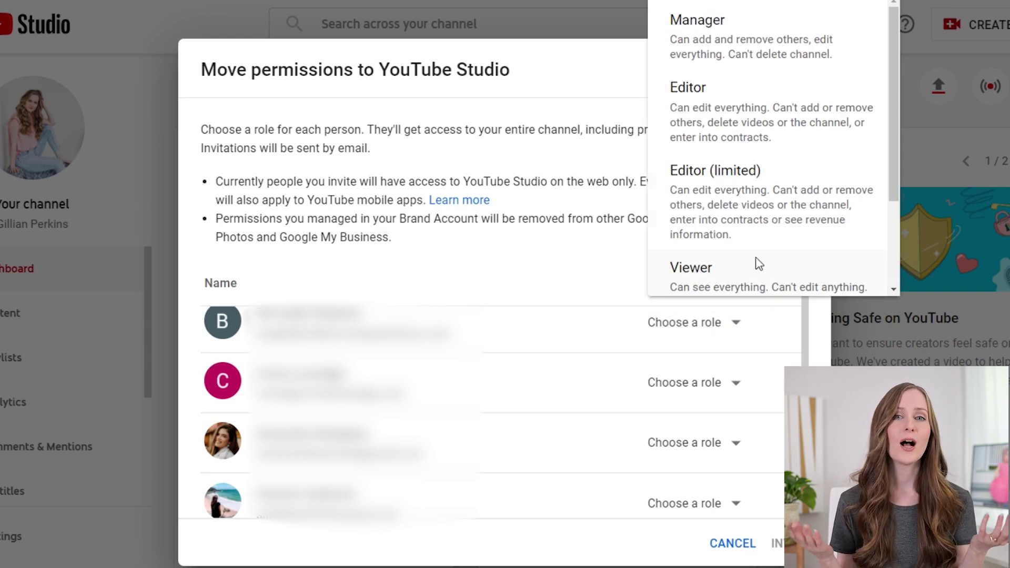
{"action": "left_click_drag", "start_coordinate": [894, 48], "coordinate": [903, 131]}
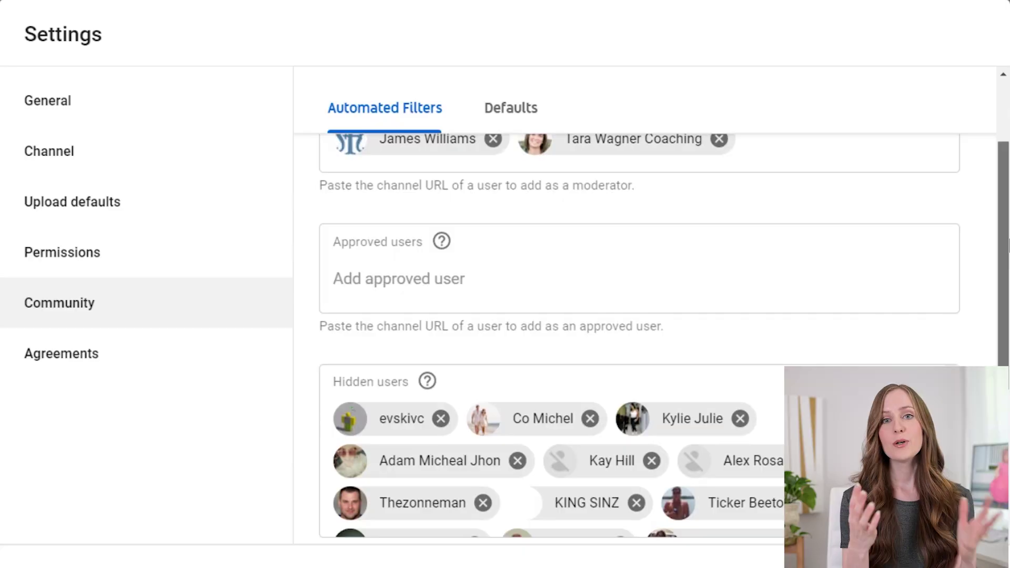
{"action": "scroll", "coordinate": [1005, 200], "scroll_direction": "up", "scroll_amount": 3}
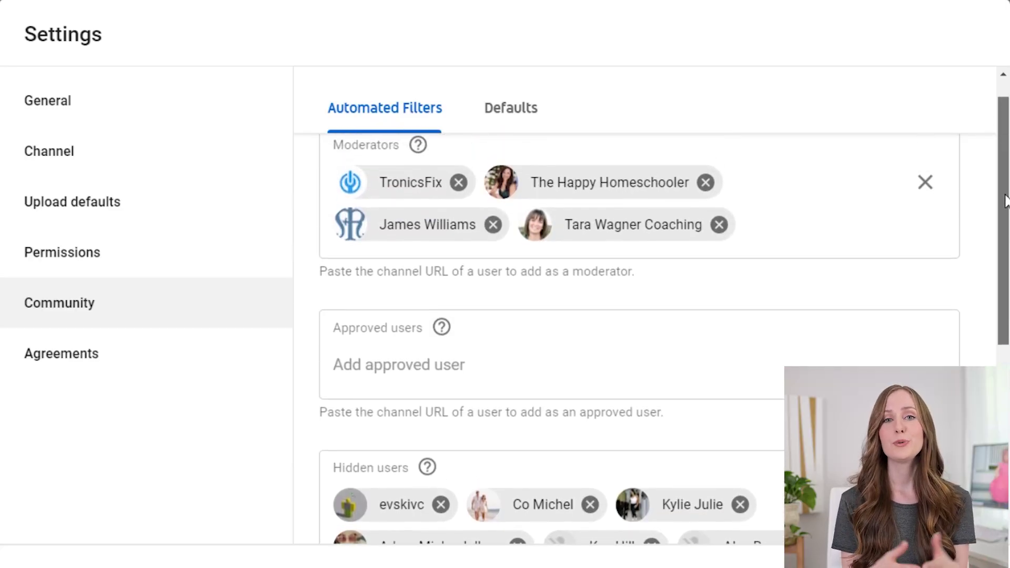
- Add many channel URLs to the Community Hidden users list
{"action": "scroll", "coordinate": [1005, 200], "scroll_direction": "up", "scroll_amount": 1}
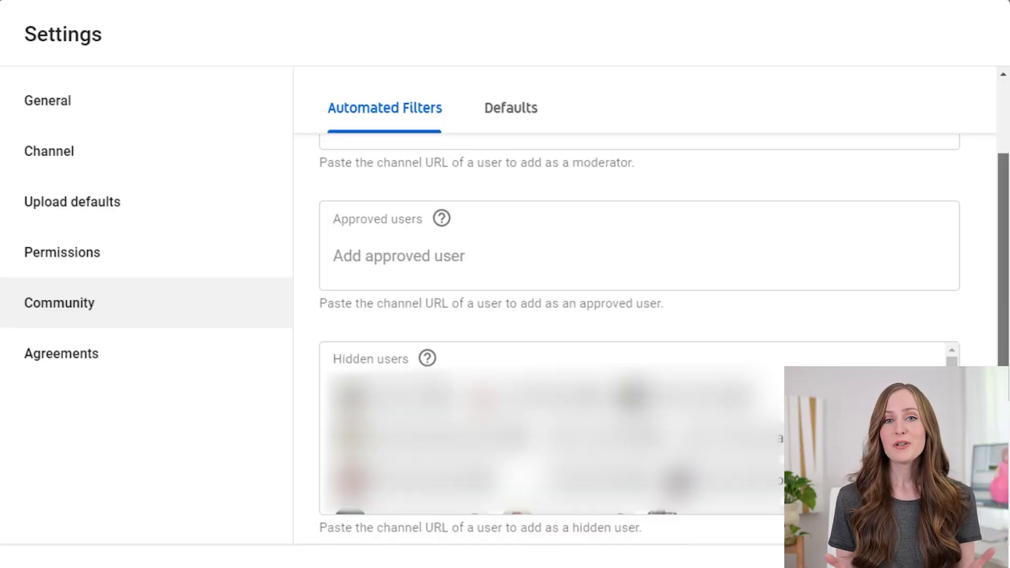
{"action": "scroll", "coordinate": [657, 347], "scroll_direction": "down", "scroll_amount": 3}
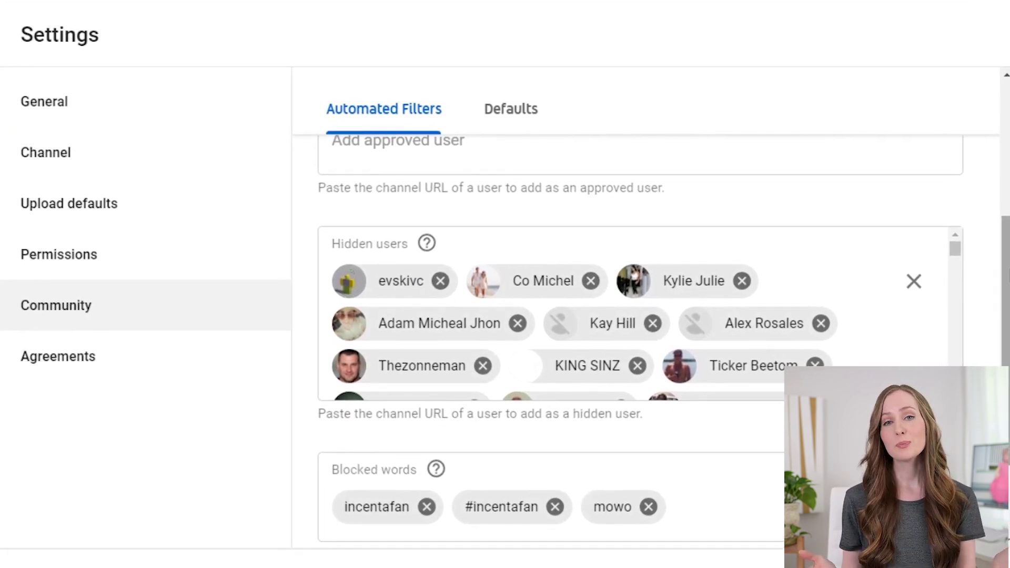
- Add whatsapp spelling variants to Blocked words and uncheck Block links
{"action": "scroll", "coordinate": [1007, 343], "scroll_direction": "down", "scroll_amount": 3}
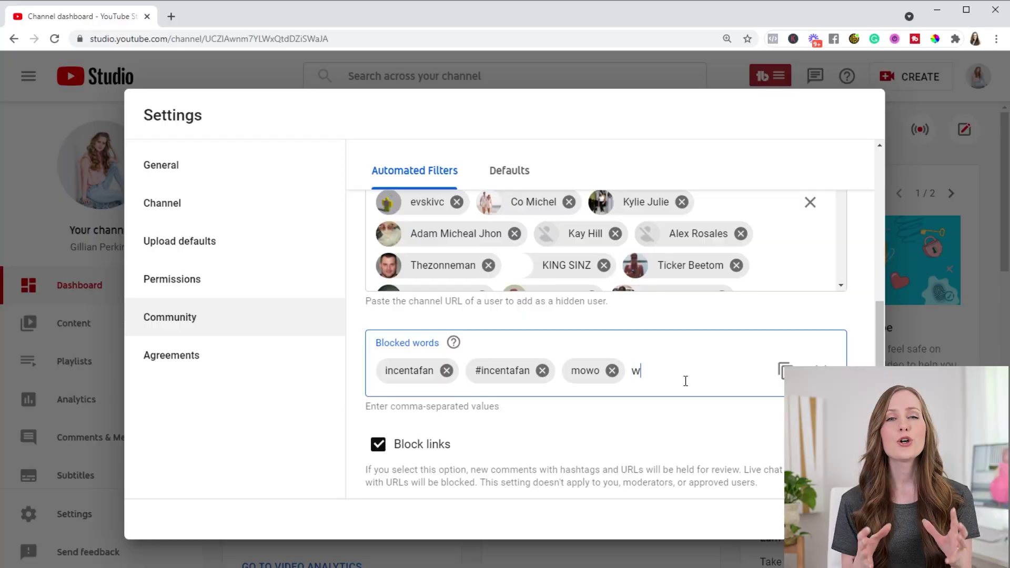
{"action": "type", "text": "a"}
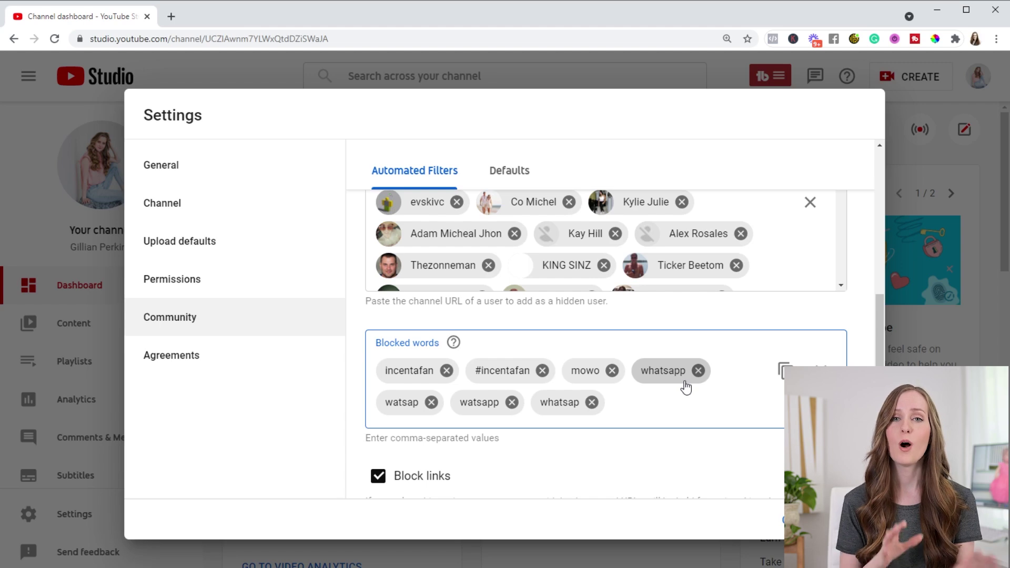
{"action": "scroll", "coordinate": [624, 338], "scroll_direction": "down", "scroll_amount": 1}
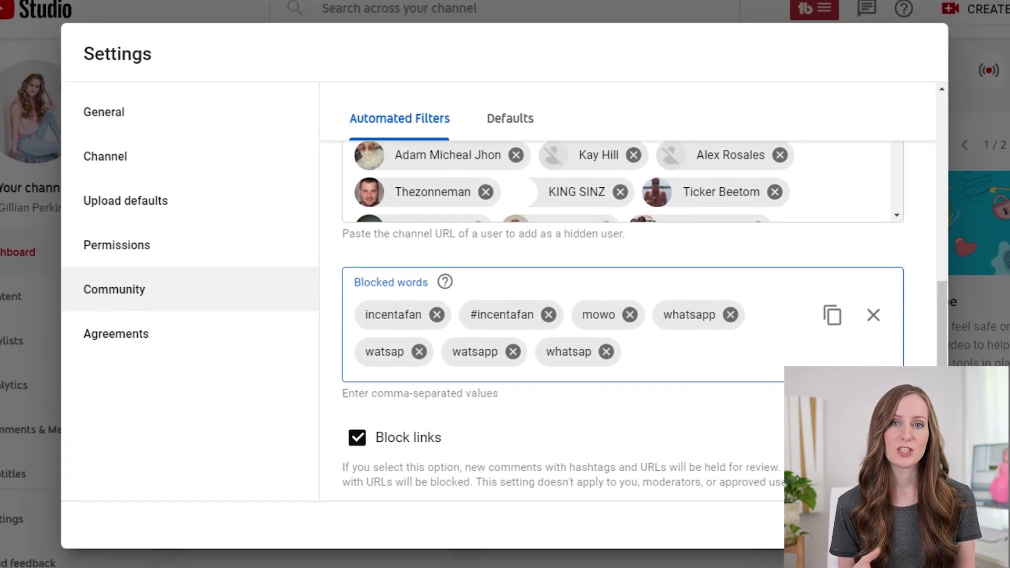
{"action": "left_click", "coordinate": [327, 432]}
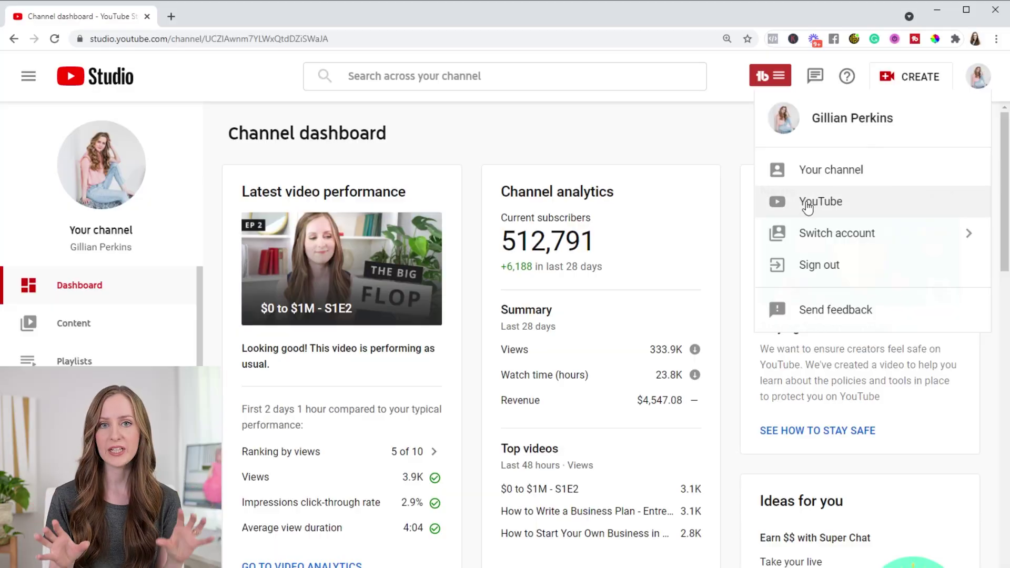
- Switch from Studio to YouTube and open account Settings from the avatar menu
{"action": "left_click", "coordinate": [809, 205]}
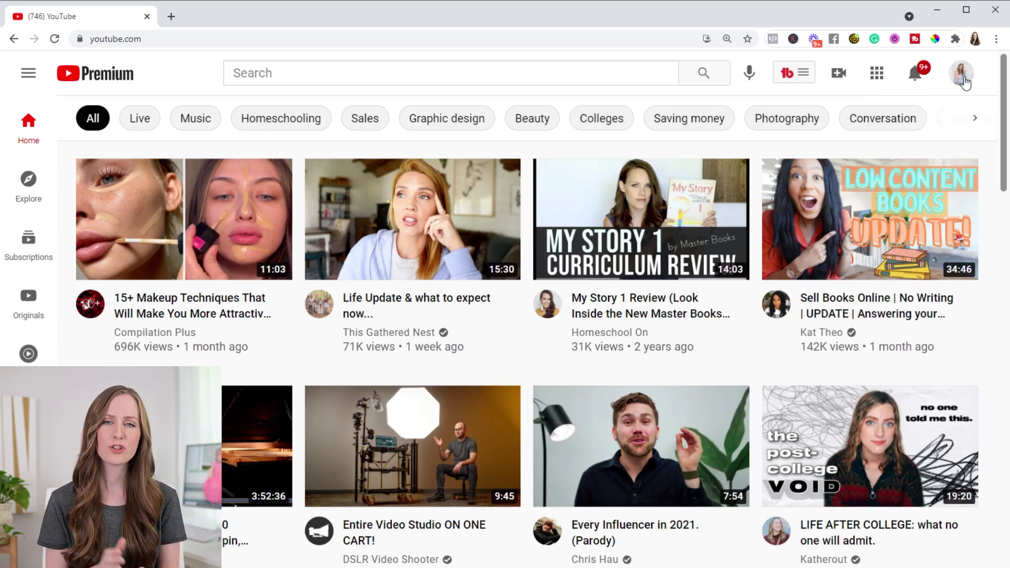
{"action": "left_click", "coordinate": [961, 73]}
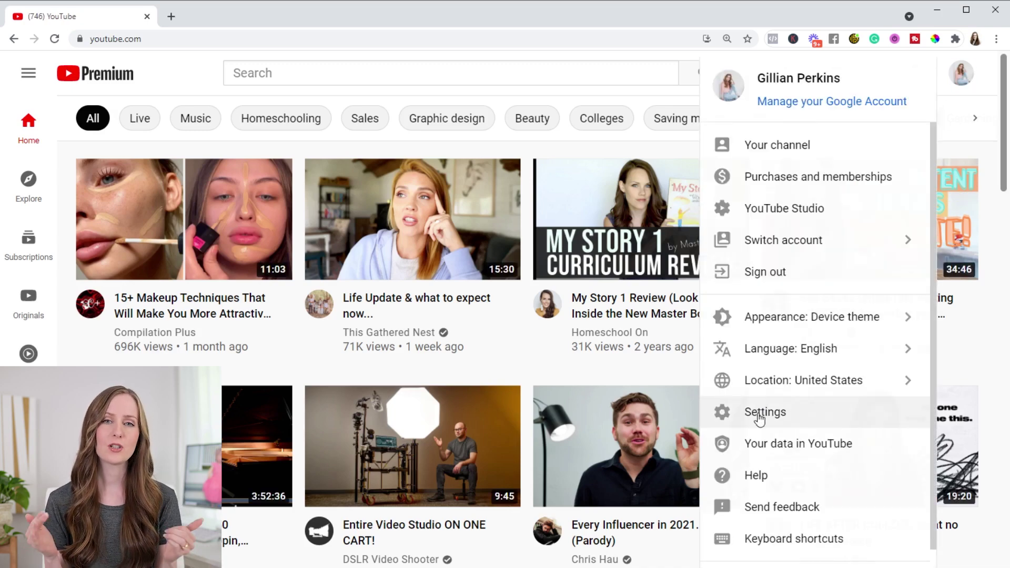
{"action": "left_click", "coordinate": [759, 415]}
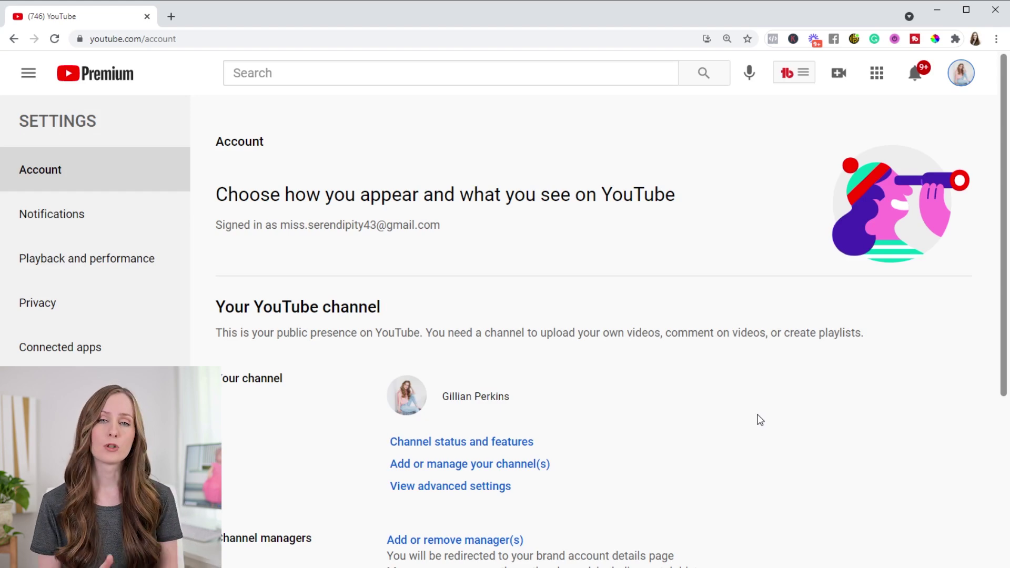
- Show Playback and performance settings: info cards and captions enabled, AV1 on Auto
{"action": "left_click", "coordinate": [69, 271]}
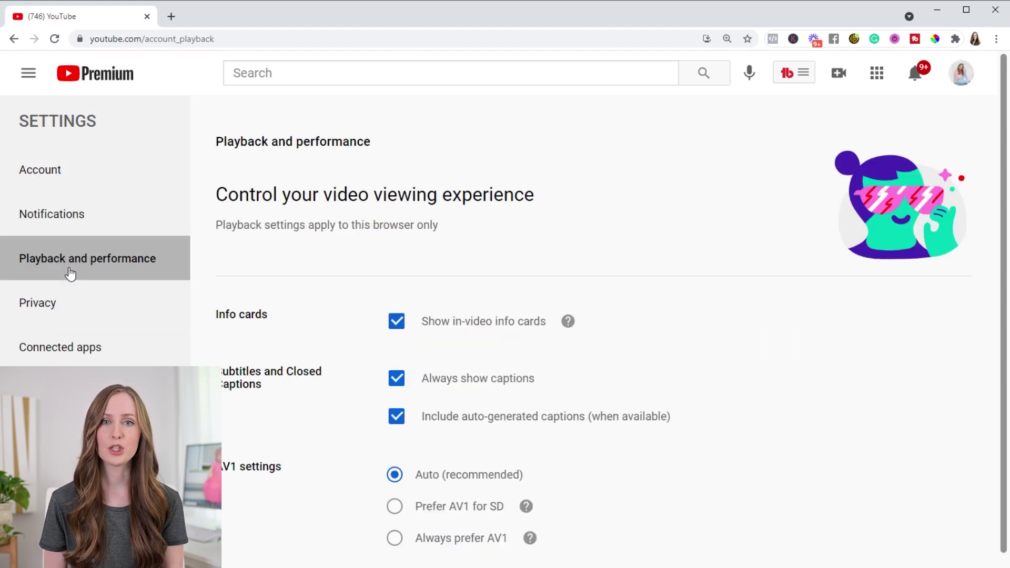
{"action": "scroll", "coordinate": [832, 330], "scroll_direction": "down", "scroll_amount": 1}
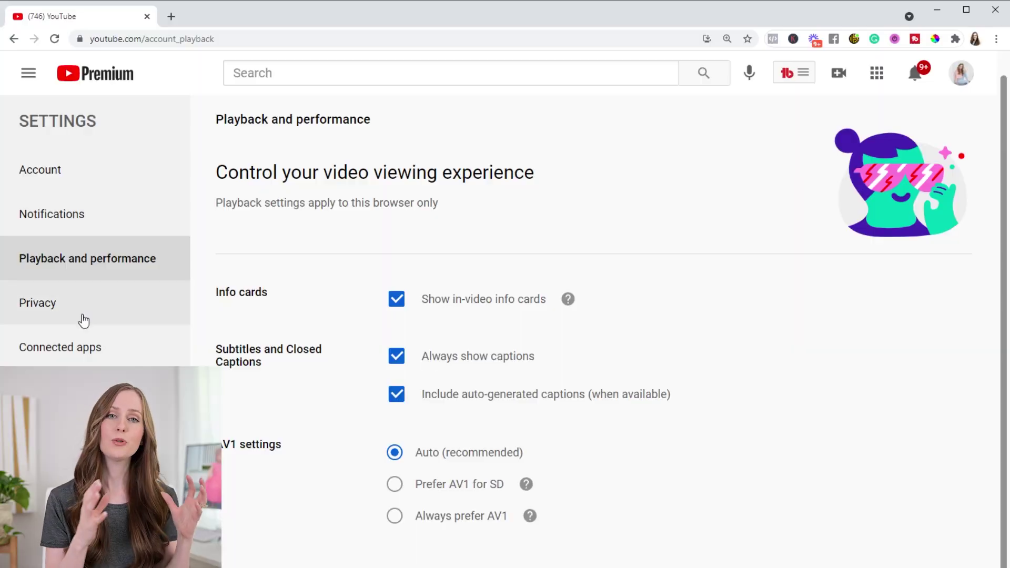
- In Privacy settings, turn on Keep saved playlists private and Keep subscriptions private
{"action": "left_click", "coordinate": [81, 317]}
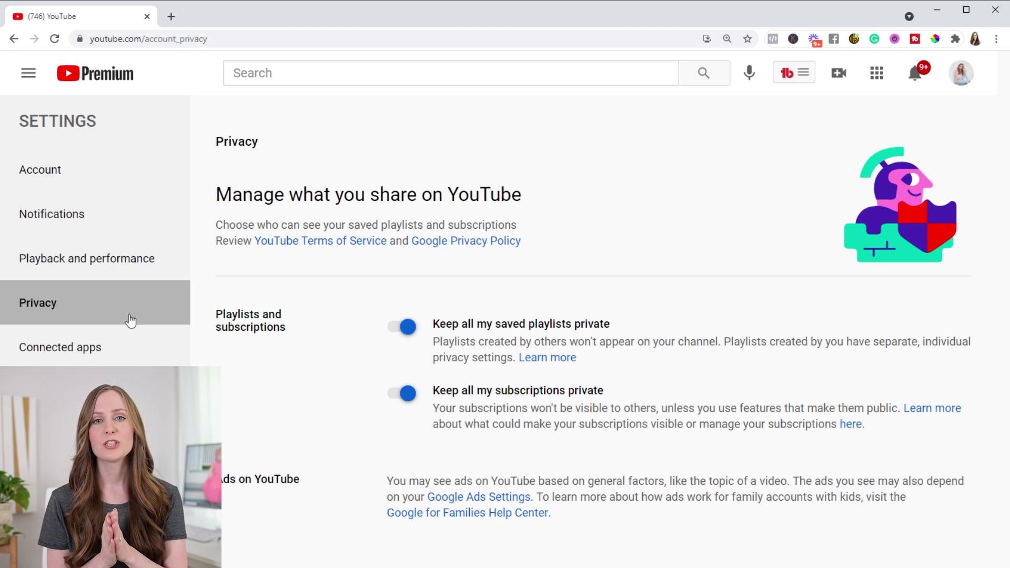
{"action": "left_click", "coordinate": [408, 329]}
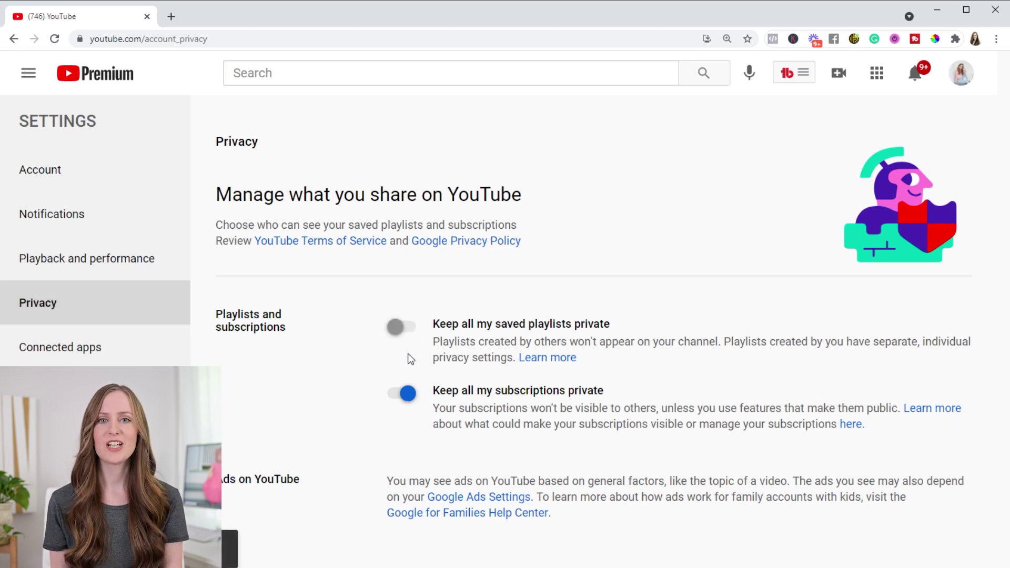
{"action": "left_click", "coordinate": [392, 326]}
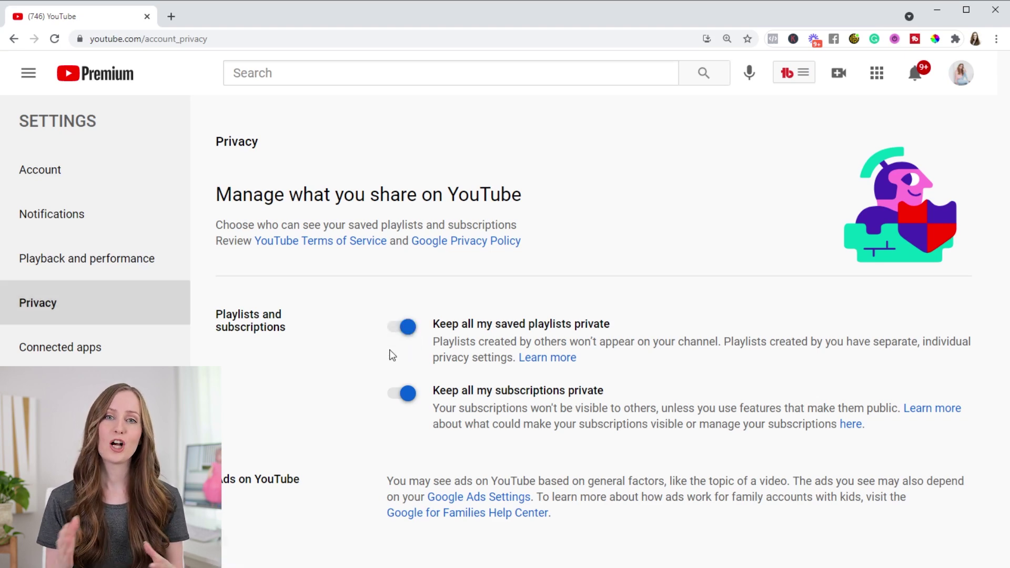
{"action": "left_click", "coordinate": [401, 395]}
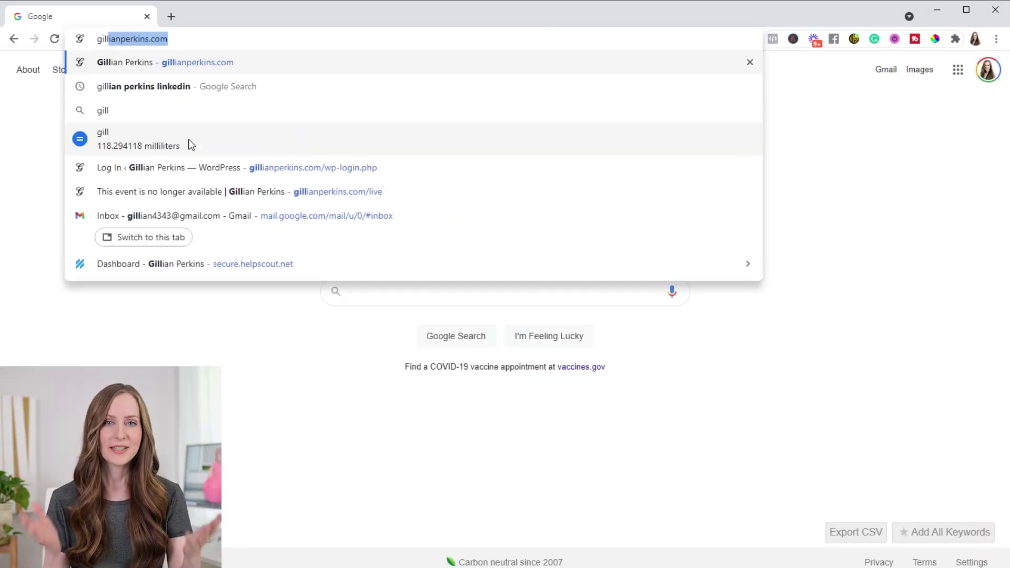
- Load the suggested website and open the '3 Secrets to Reach 1,000 Subscribers' workshop sign-up form
{"action": "key", "text": "Return"}
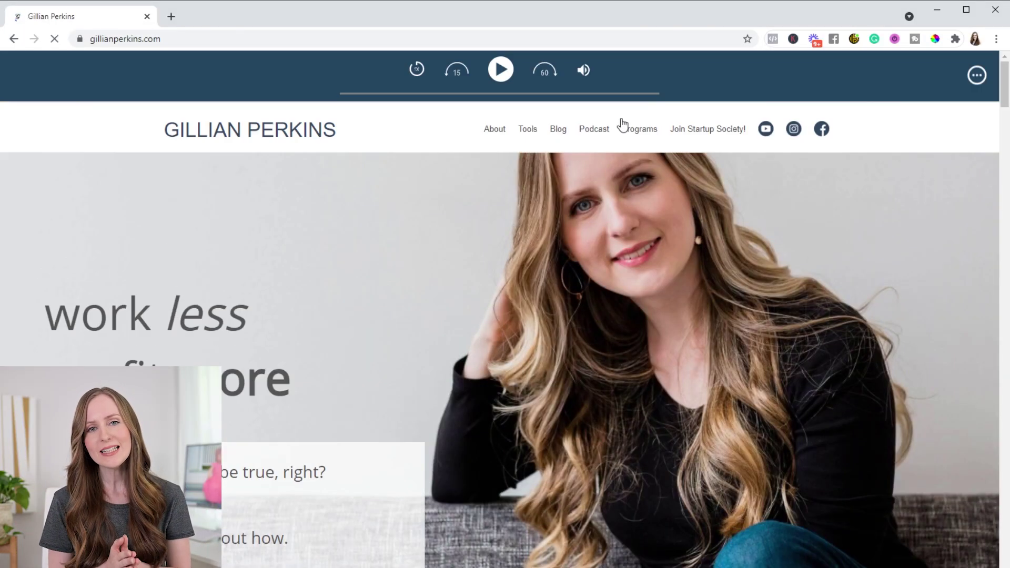
{"action": "scroll", "coordinate": [1007, 78], "scroll_direction": "down", "scroll_amount": 15}
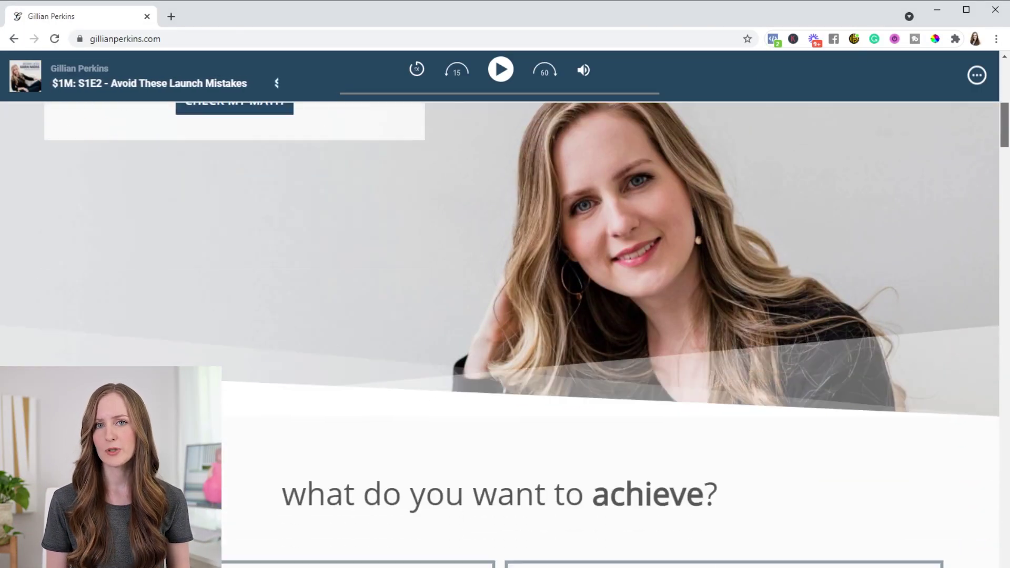
{"action": "scroll", "coordinate": [920, 313], "scroll_direction": "down", "scroll_amount": 2}
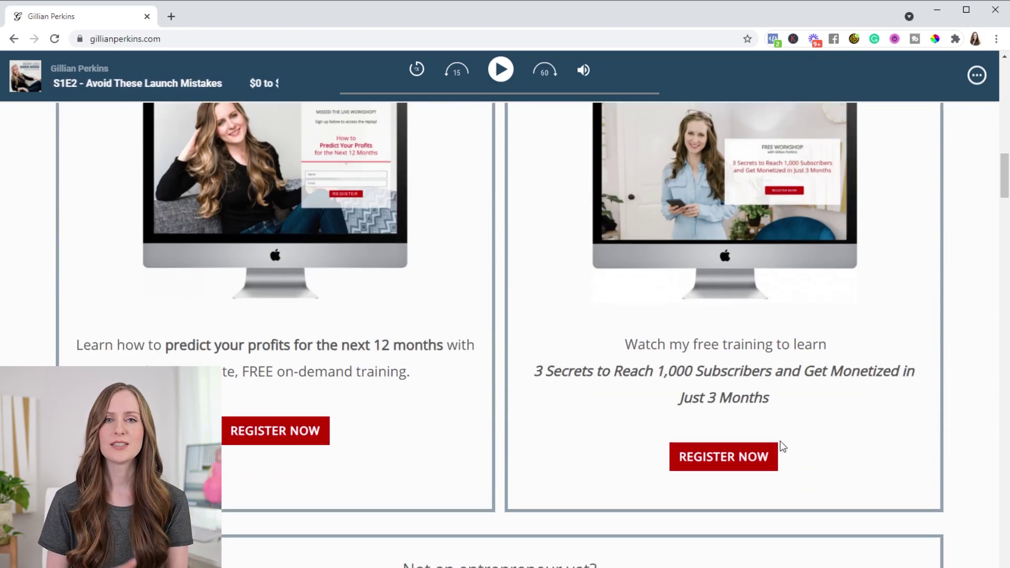
{"action": "left_click", "coordinate": [752, 461]}
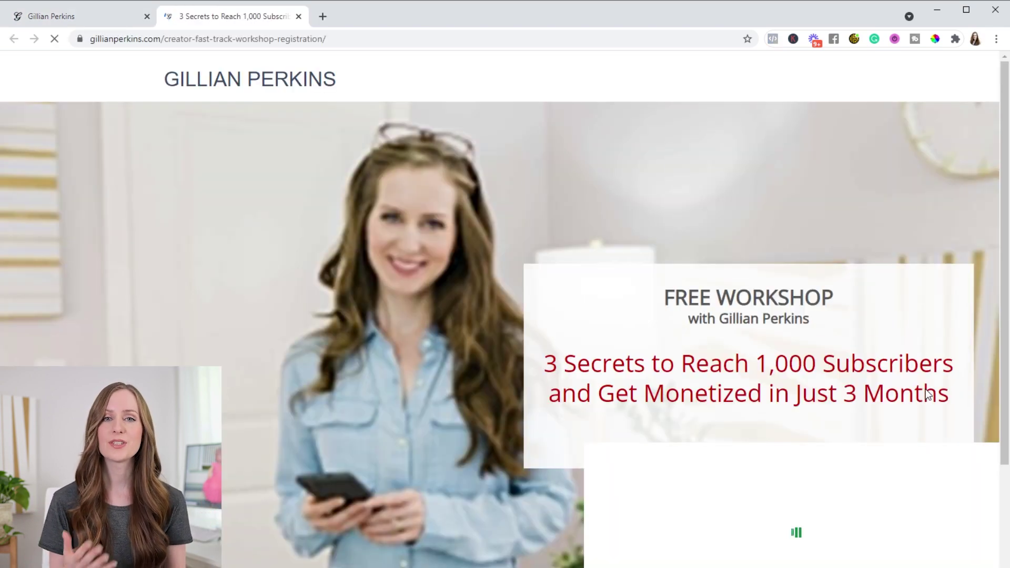
{"action": "left_click", "coordinate": [771, 451]}
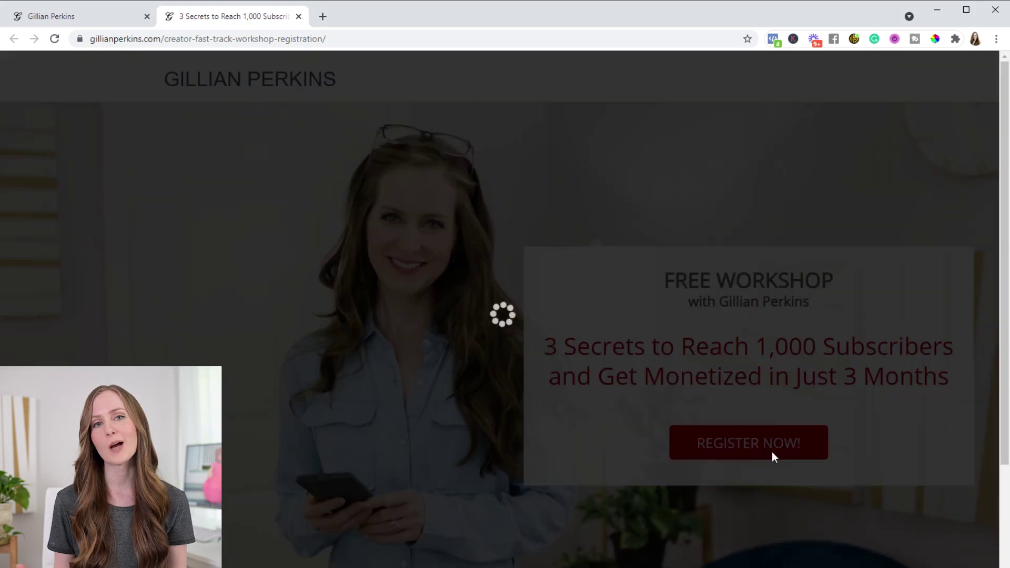